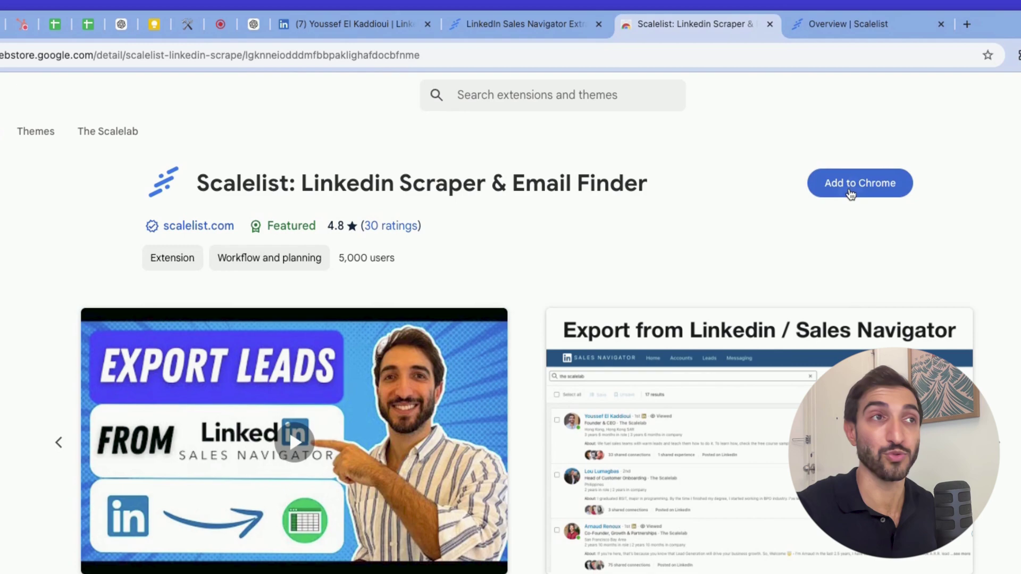
# Add the Scalelist: Linkedin Scraper & Email Finder extension to Chrome and check the Extensions menu
pyautogui.click(849, 194)
pyautogui.click(644, 449)
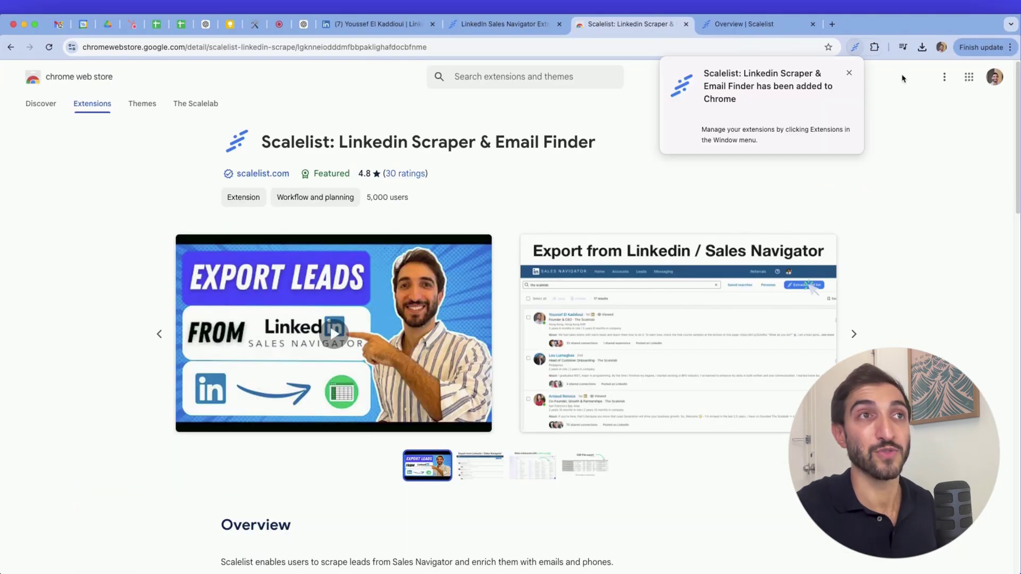
pyautogui.click(874, 47)
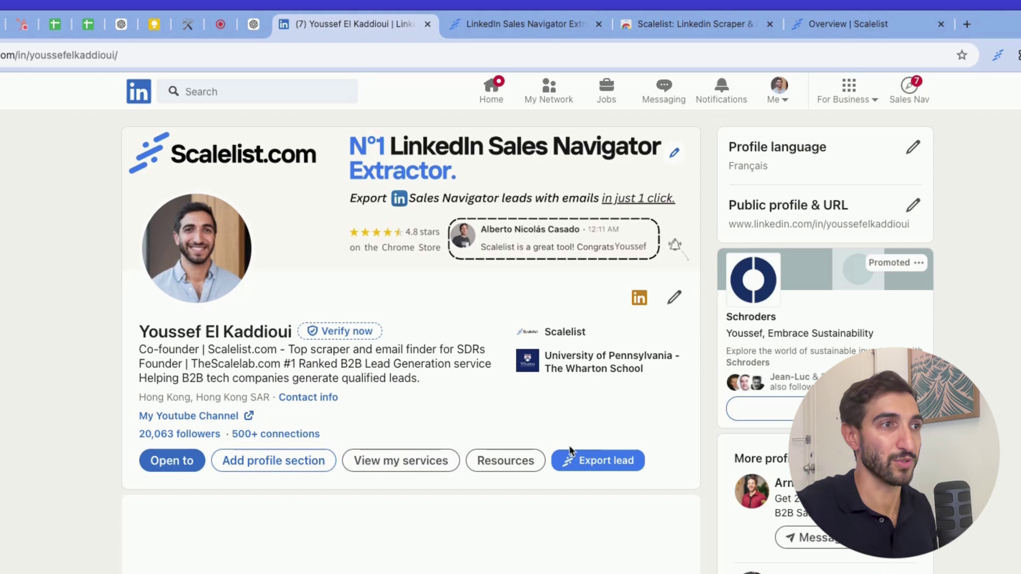
# Export this LinkedIn profile as a lead into a newly named Scalelist list
pyautogui.click(606, 460)
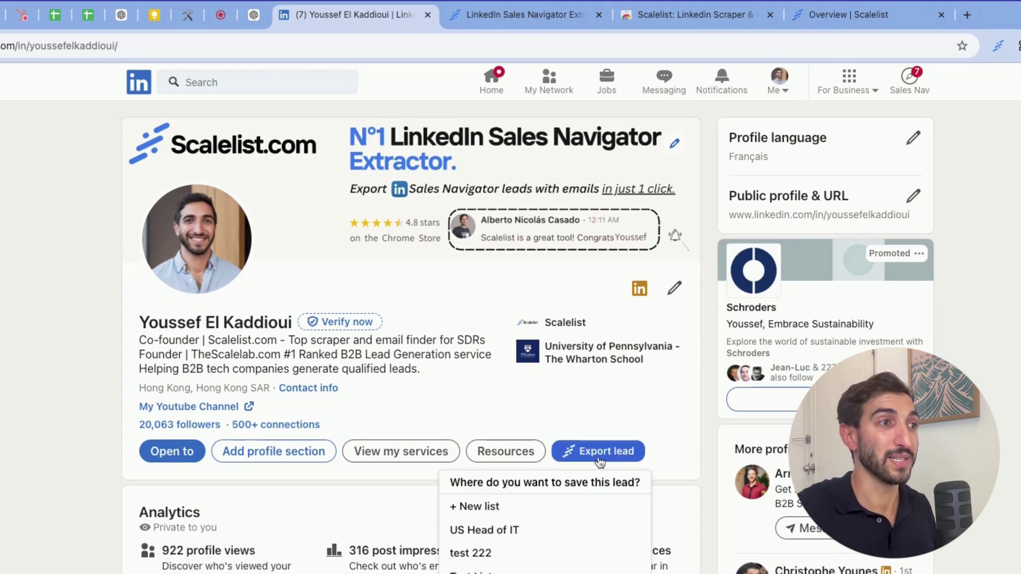
pyautogui.click(544, 508)
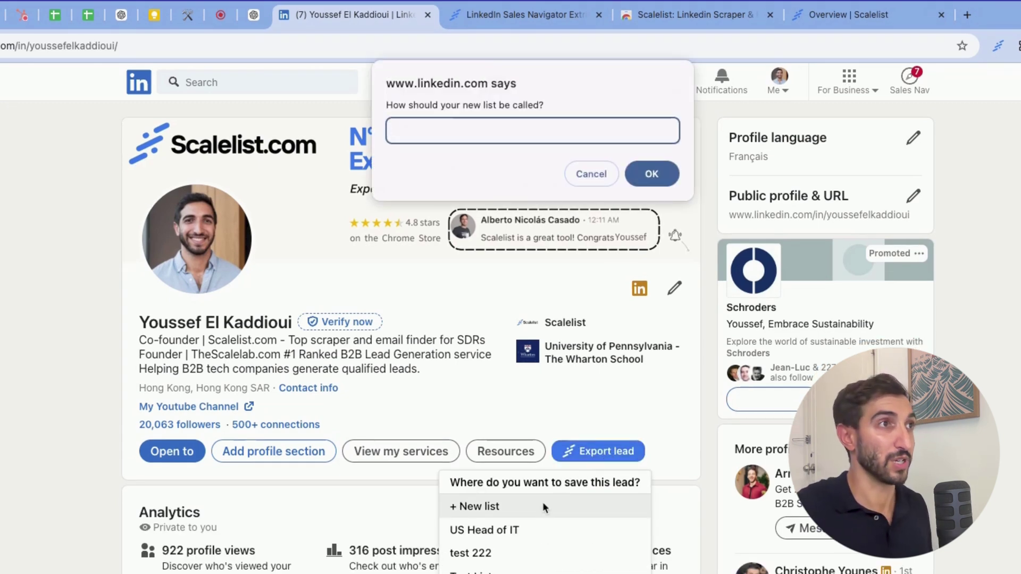
pyautogui.write('Test lis')
pyautogui.press('Return')
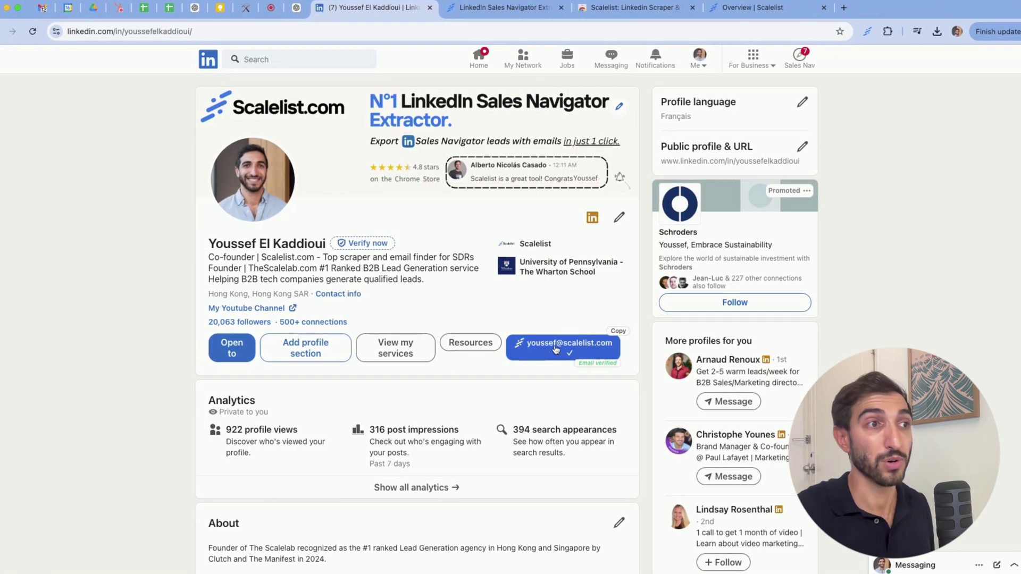
# Open the Test list page in Scalelist from the exported email button
pyautogui.click(551, 351)
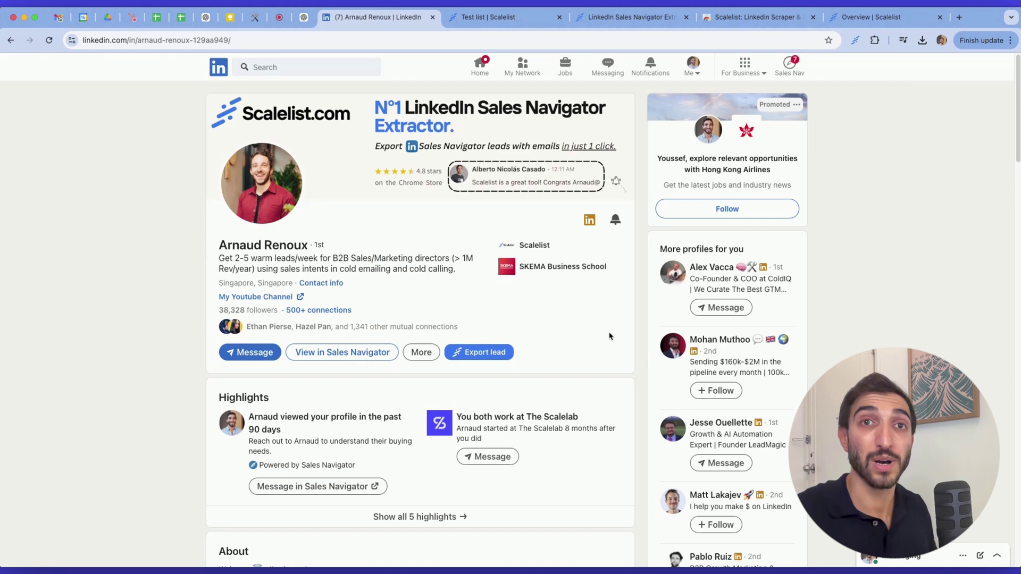
# Save the second LinkedIn profile's lead into Test list
pyautogui.click(478, 355)
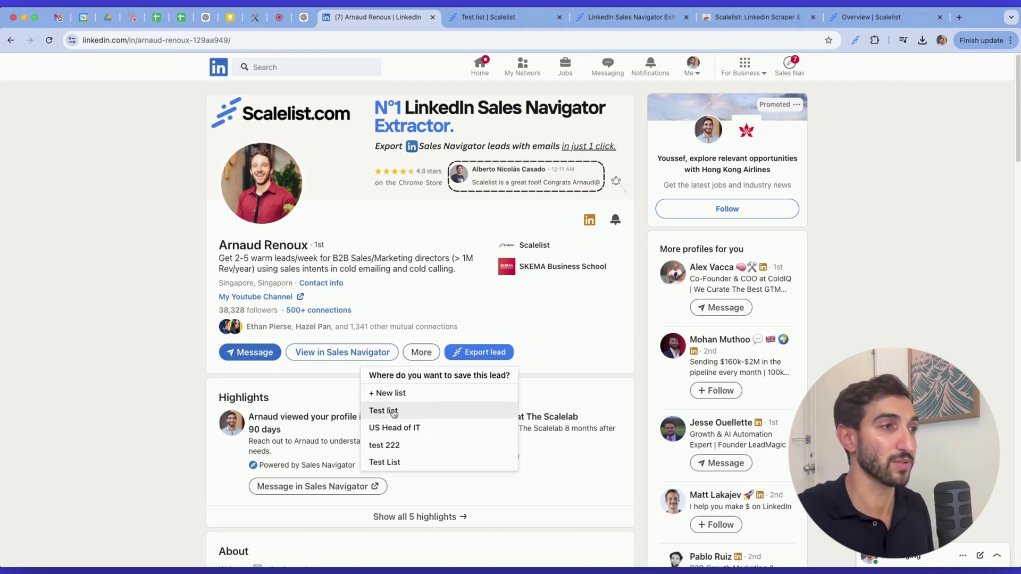
pyautogui.click(383, 411)
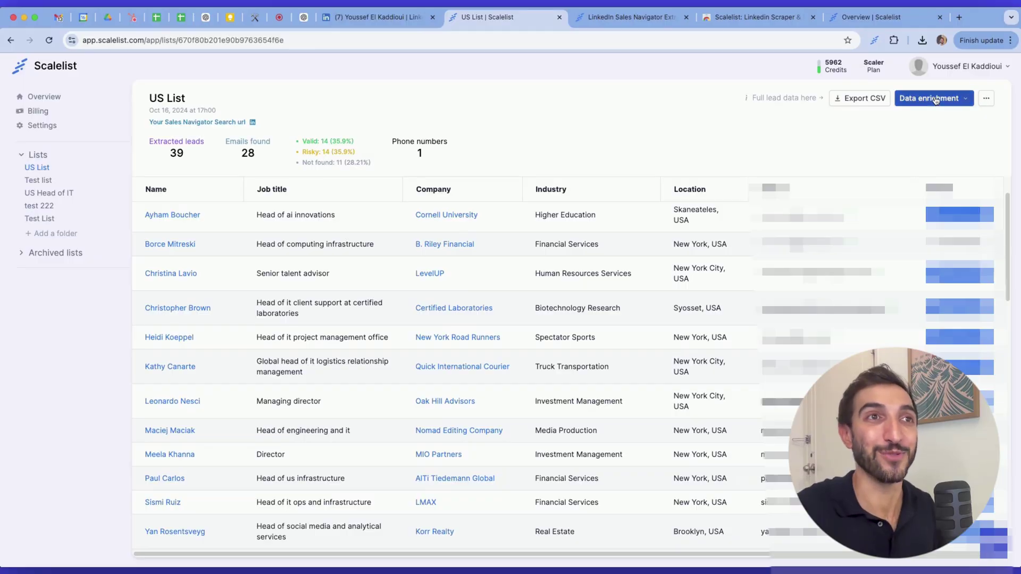
# Explore the Search phones options under Data enrichment, then run the phone search on US List
pyautogui.click(932, 101)
pyautogui.click(897, 135)
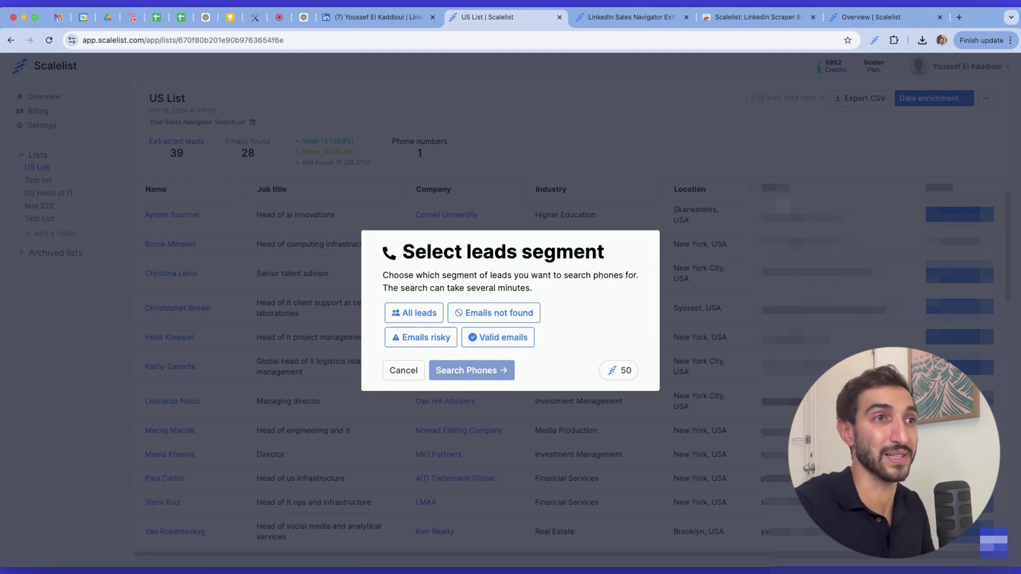
pyautogui.click(847, 150)
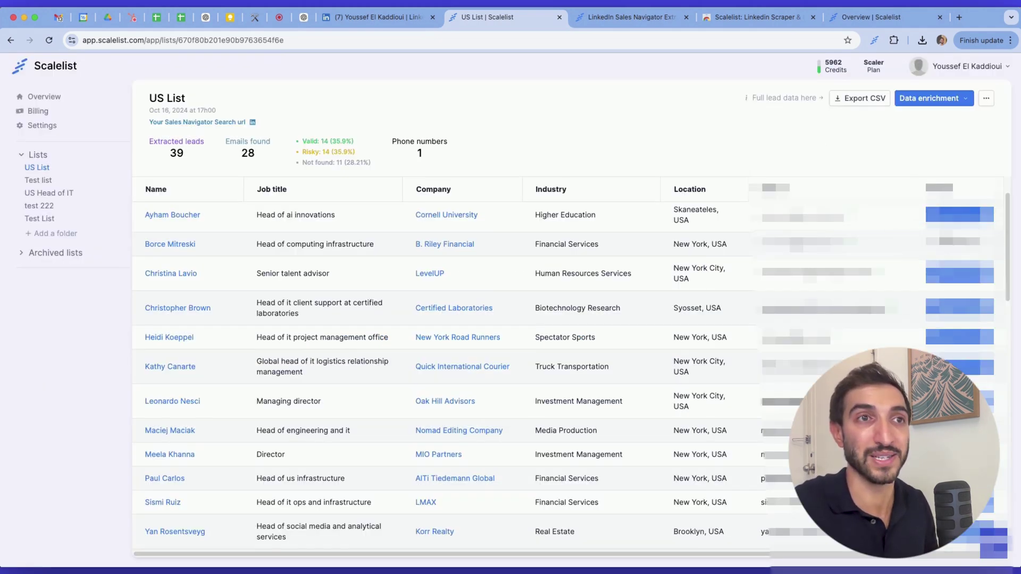
pyautogui.click(954, 219)
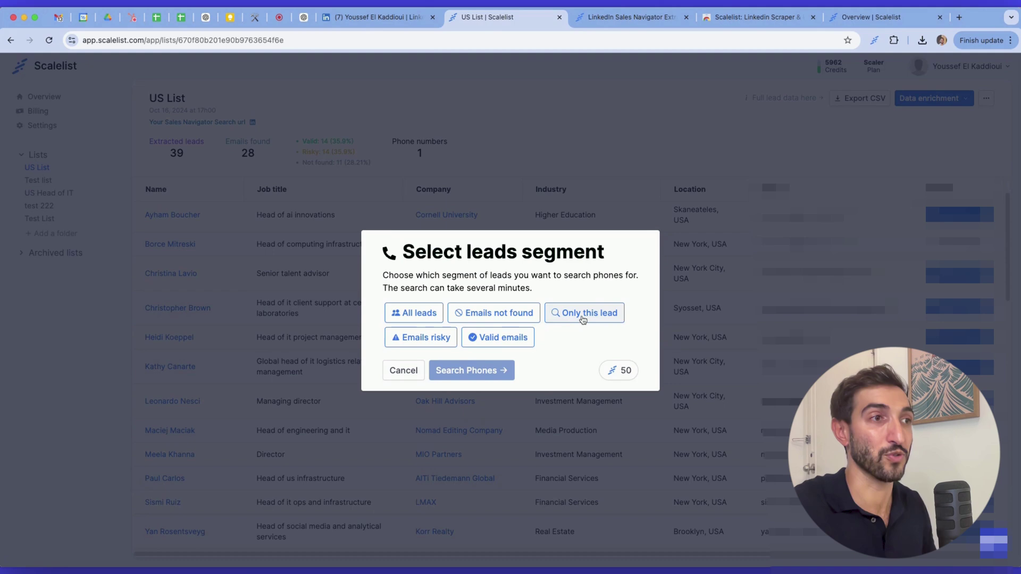
pyautogui.click(890, 135)
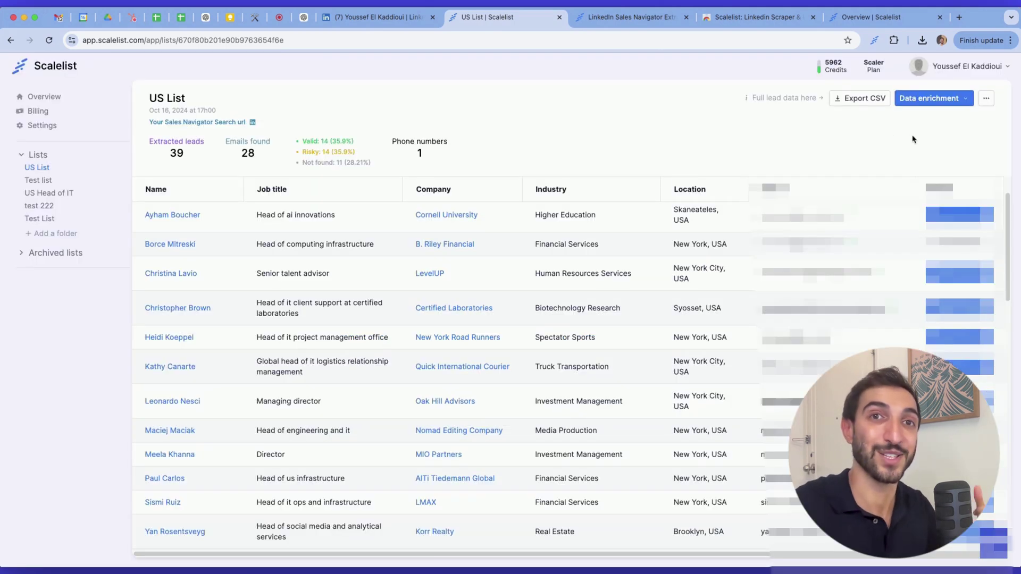
pyautogui.click(944, 100)
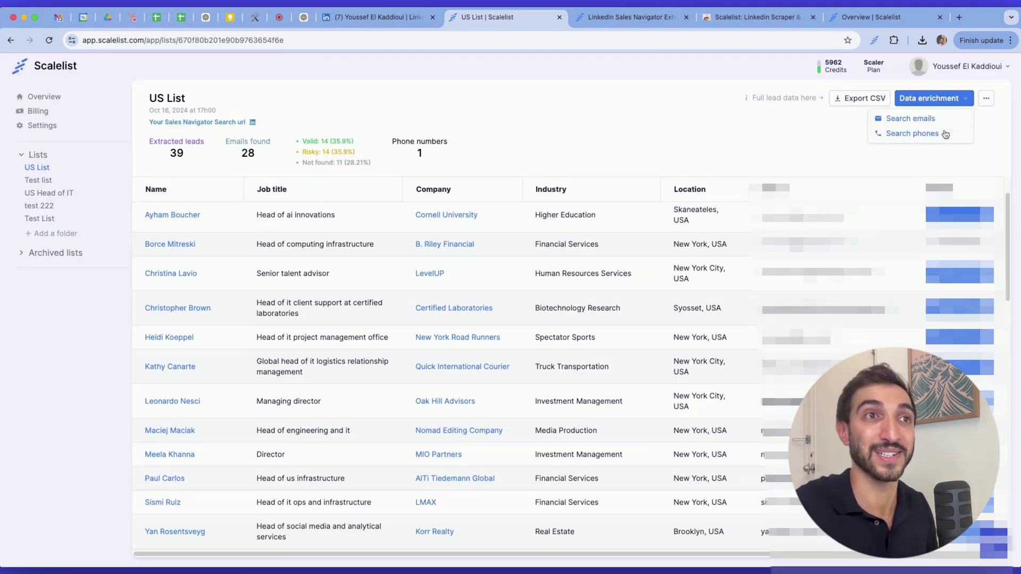
pyautogui.click(911, 134)
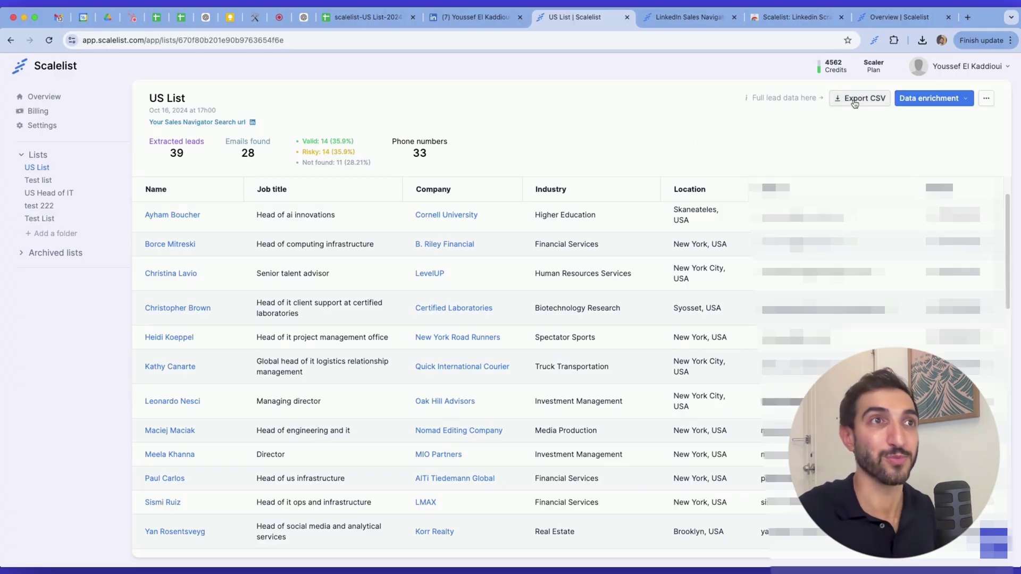
# Export the US List leads to a CSV file from the Export CSV menu
pyautogui.click(855, 101)
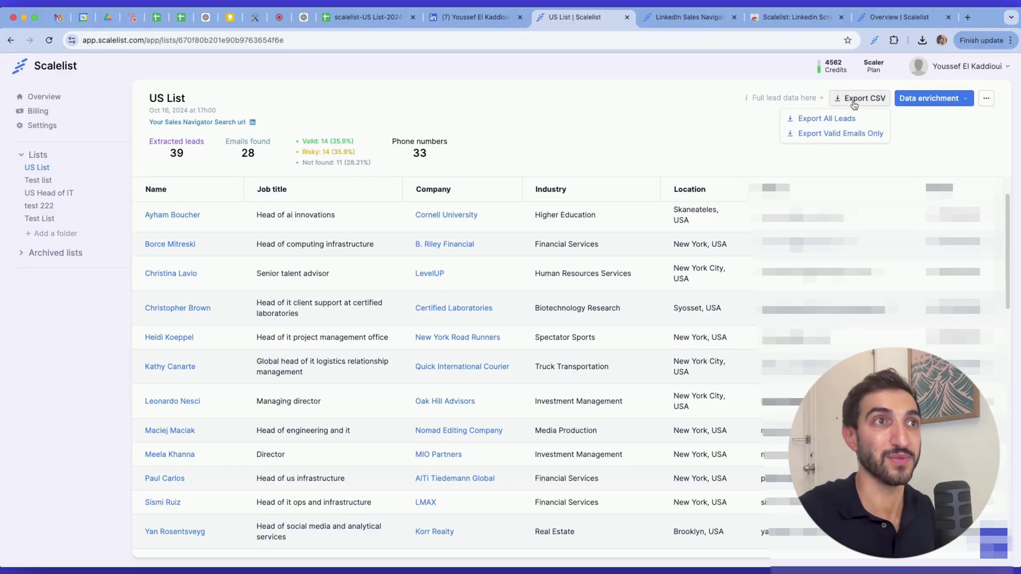
pyautogui.click(816, 123)
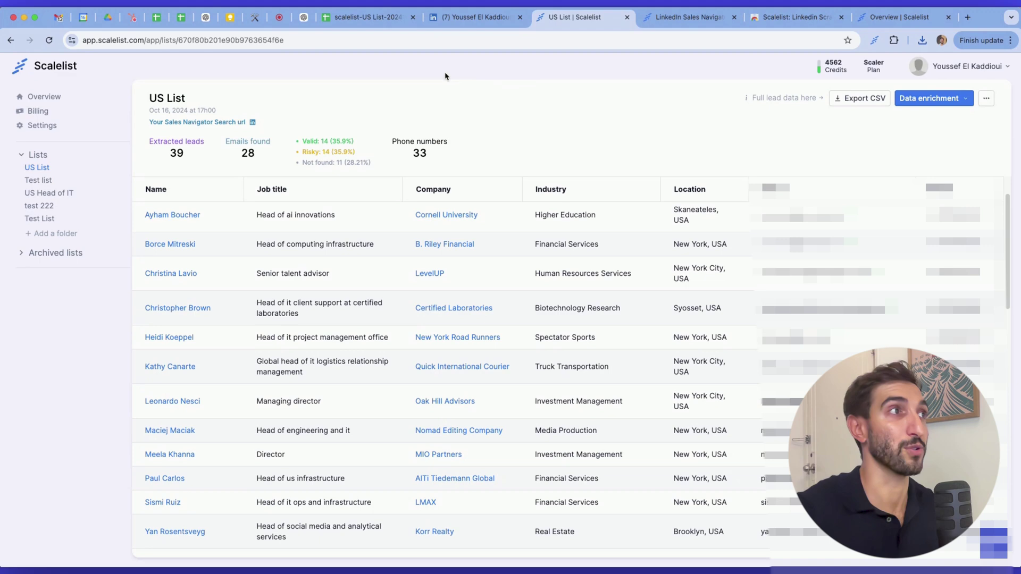
pyautogui.click(367, 17)
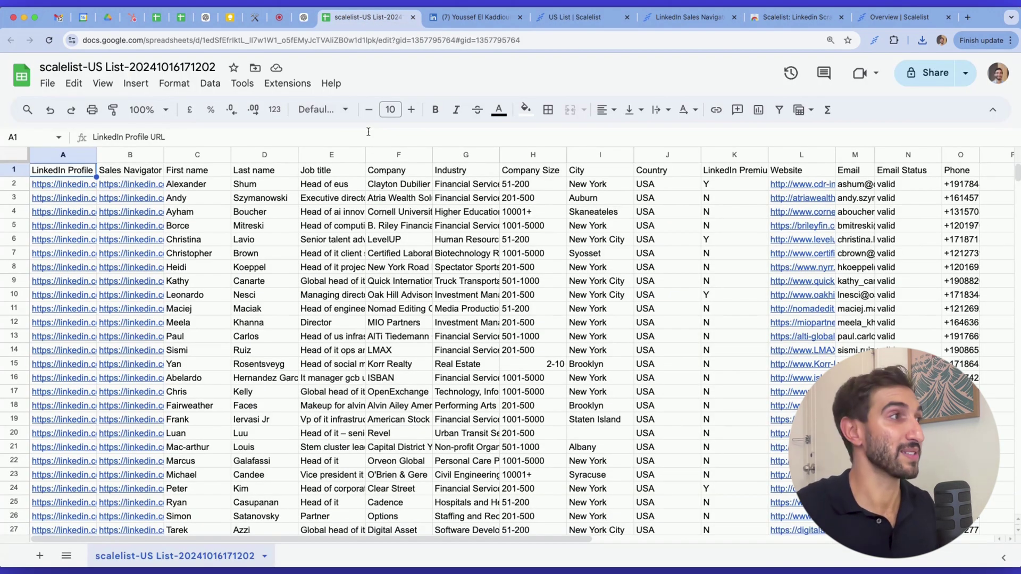